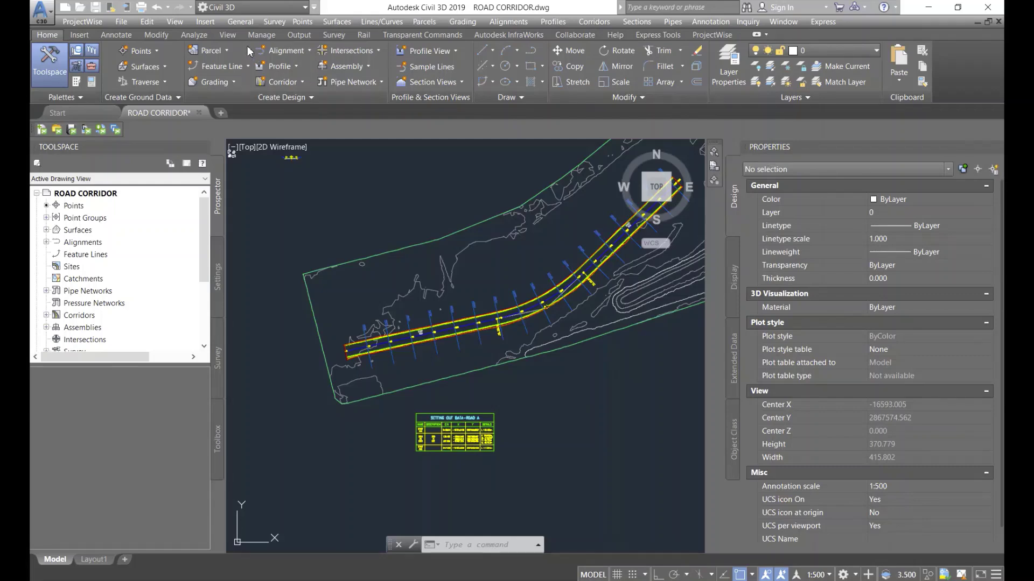
- Switch the ribbon to the Output tab to reach the plan production tools
{"action": "left_click", "coordinate": [300, 34]}
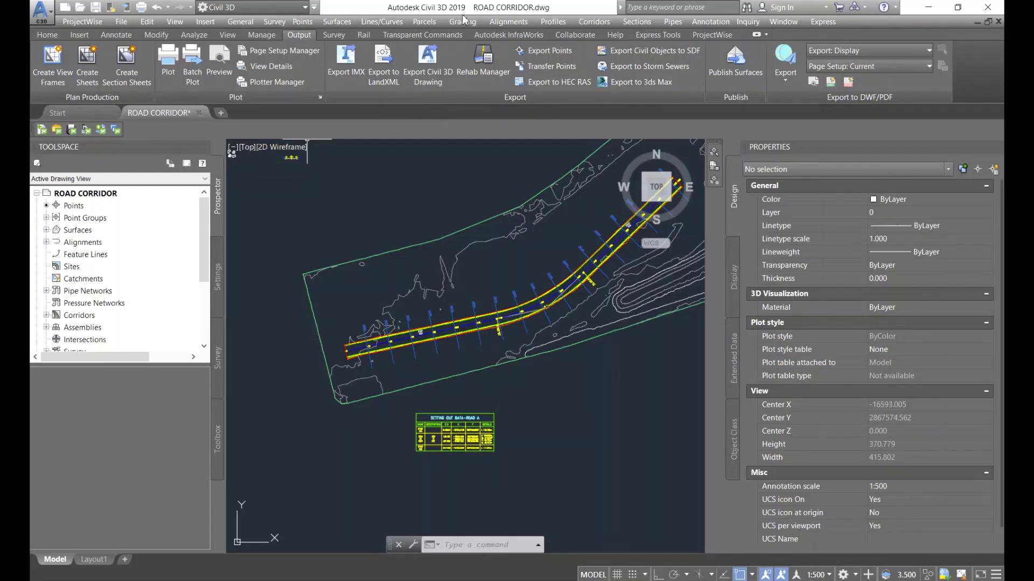
- Start Create View Frames for alignment ROAD A over its automatic station range
{"action": "left_click", "coordinate": [53, 75]}
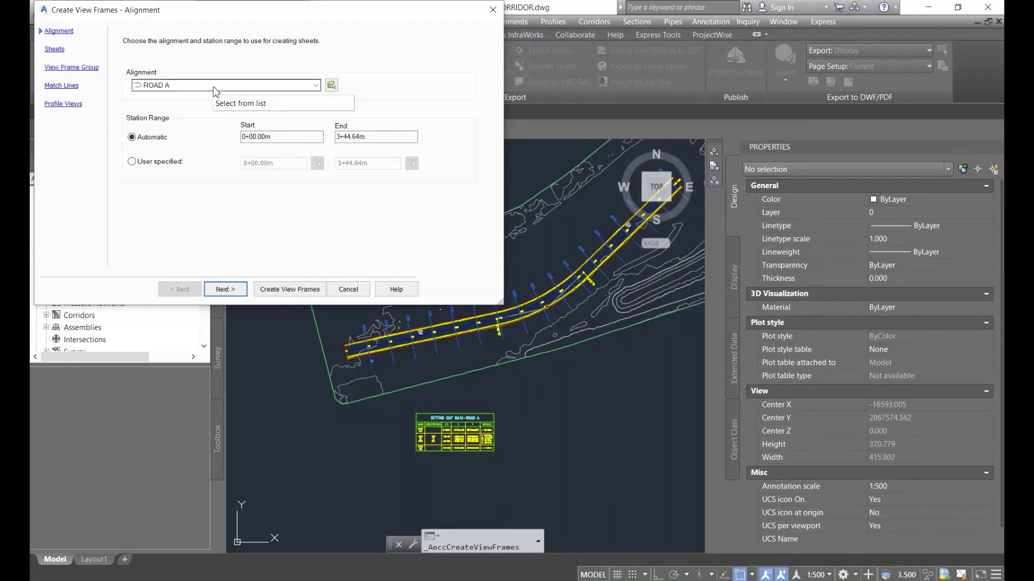
{"action": "left_click", "coordinate": [214, 87]}
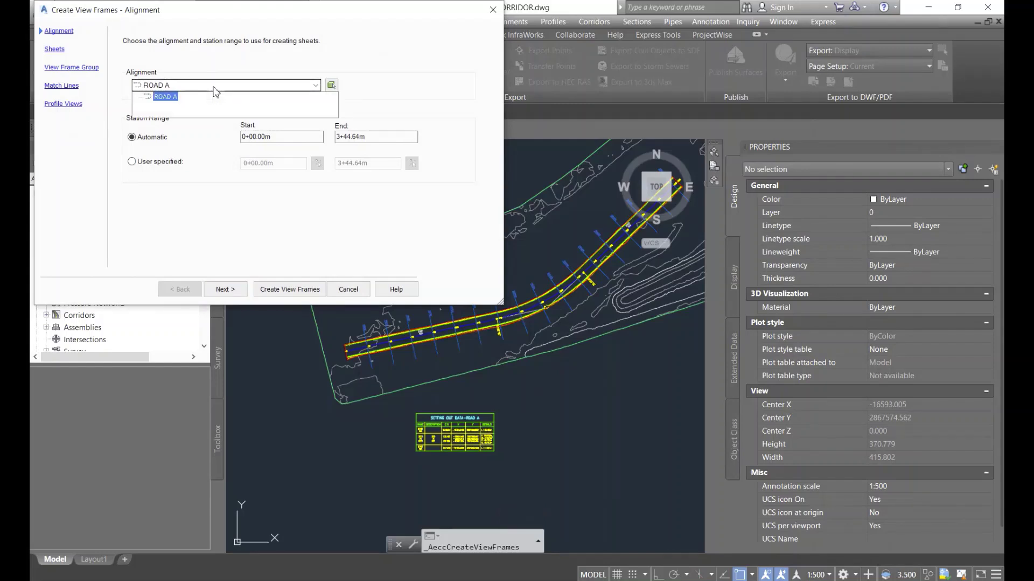
{"action": "left_click", "coordinate": [163, 98]}
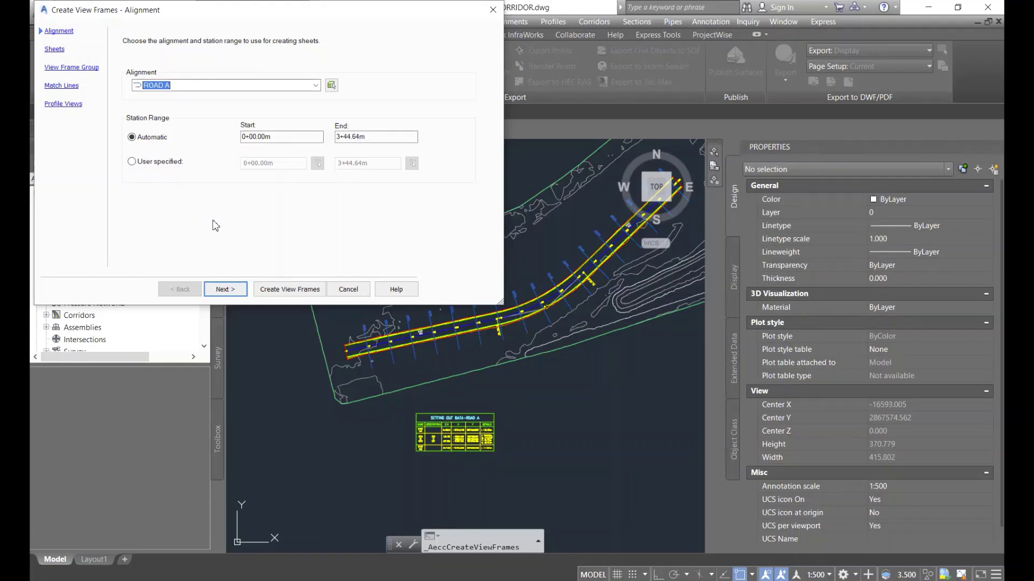
{"action": "left_click", "coordinate": [225, 290]}
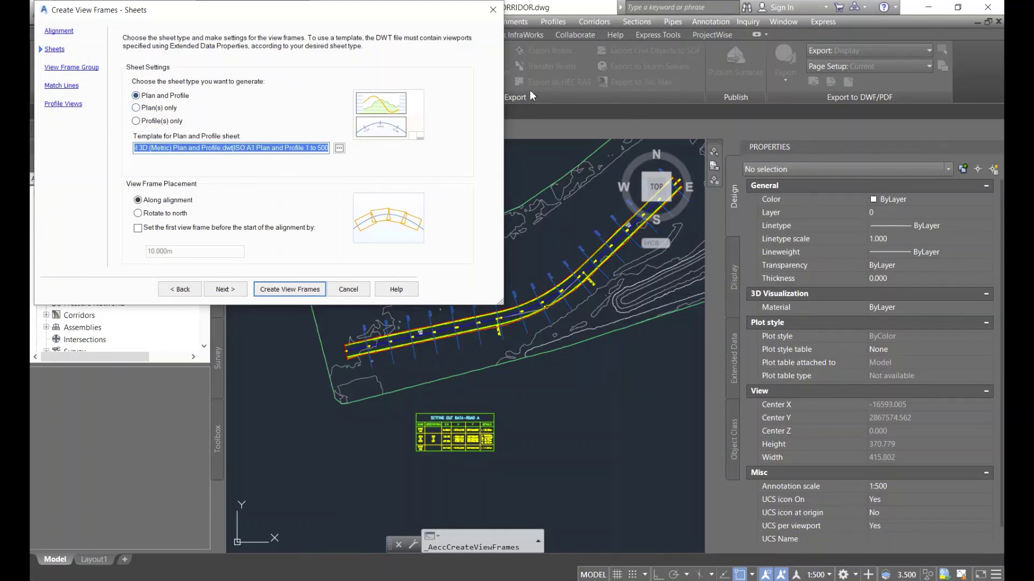
{"action": "left_click", "coordinate": [170, 109]}
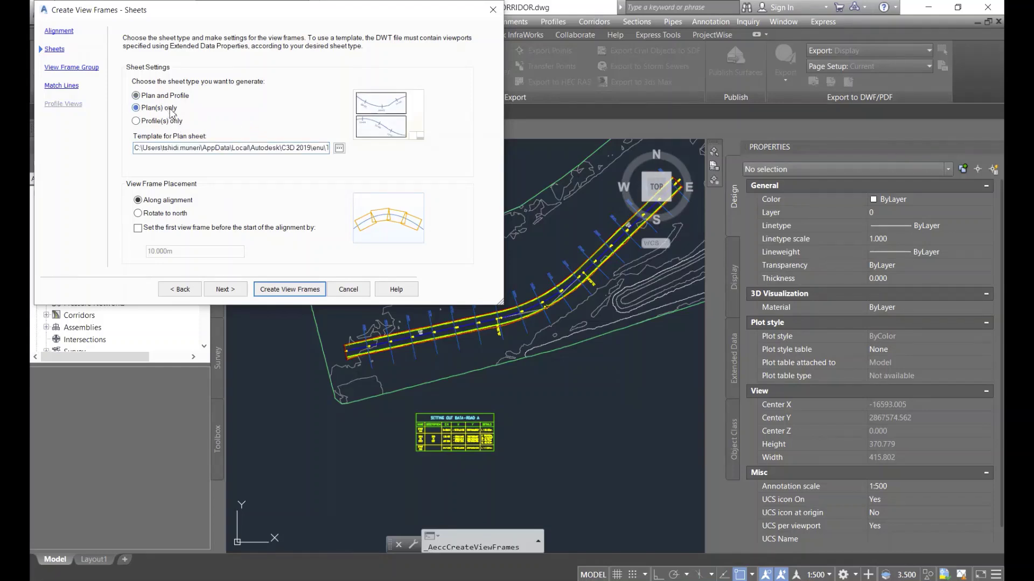
{"action": "left_click", "coordinate": [171, 122]}
{"action": "left_click", "coordinate": [160, 98]}
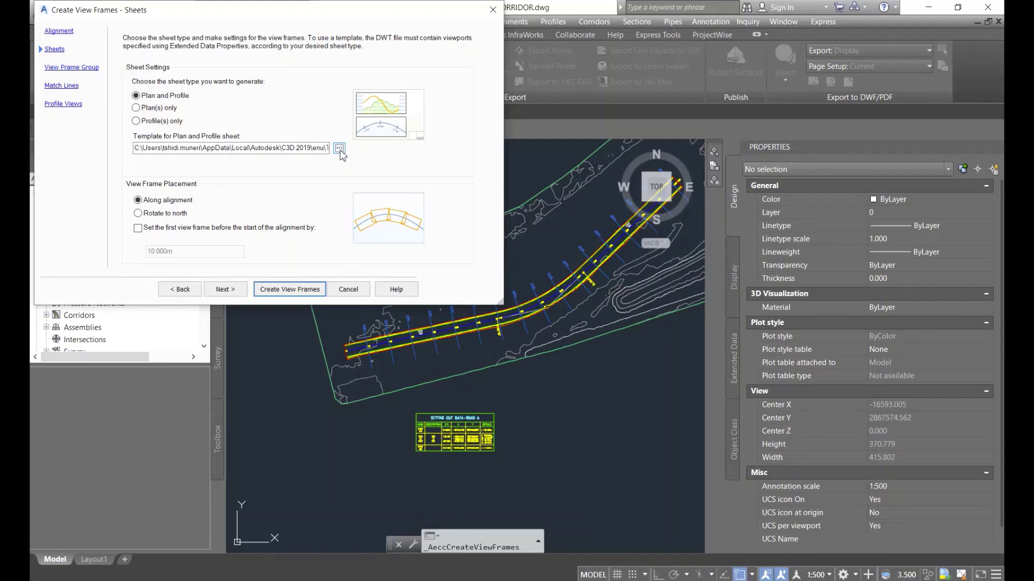
- Use the ISO A1 Plan and Profile 1 to 500 template with view frames along the alignment
{"action": "left_click", "coordinate": [339, 149]}
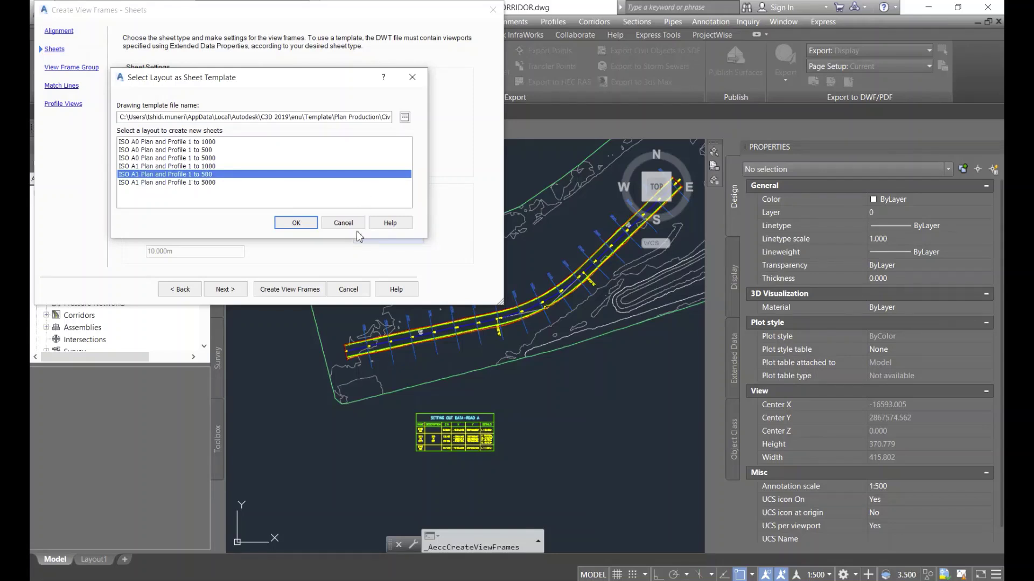
{"action": "left_click", "coordinate": [296, 223]}
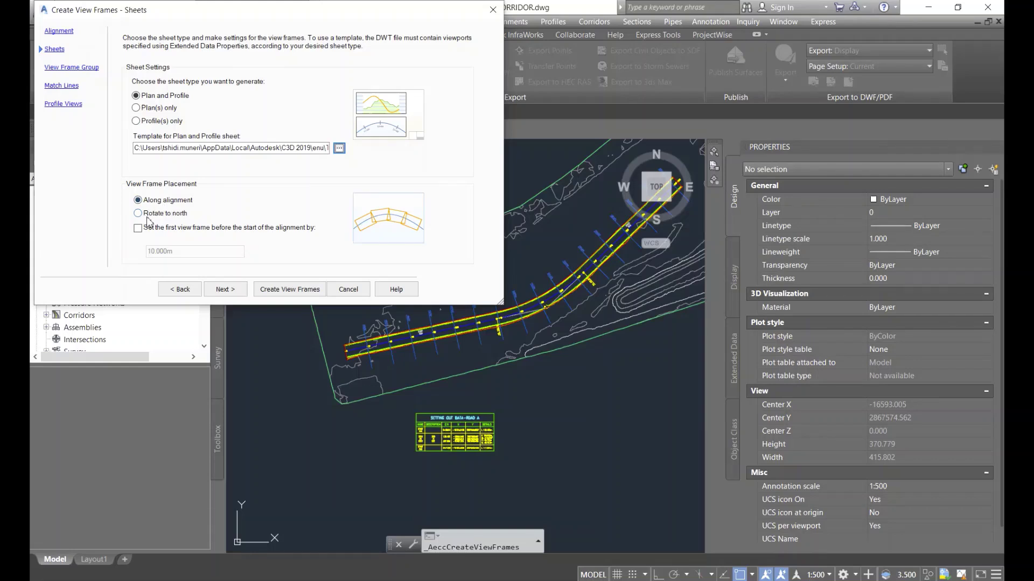
{"action": "left_click", "coordinate": [139, 213]}
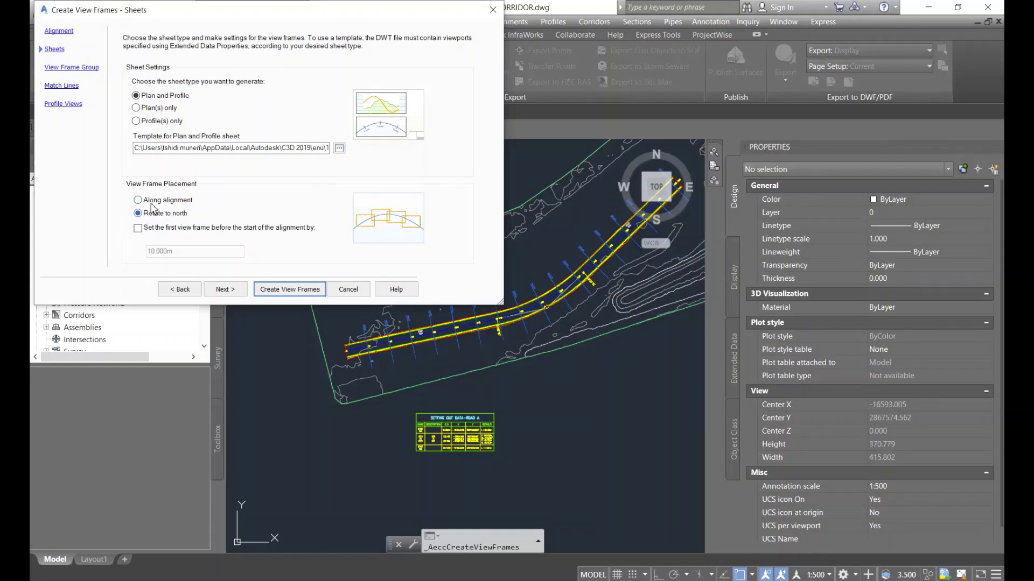
{"action": "left_click", "coordinate": [152, 202]}
{"action": "left_click", "coordinate": [170, 215]}
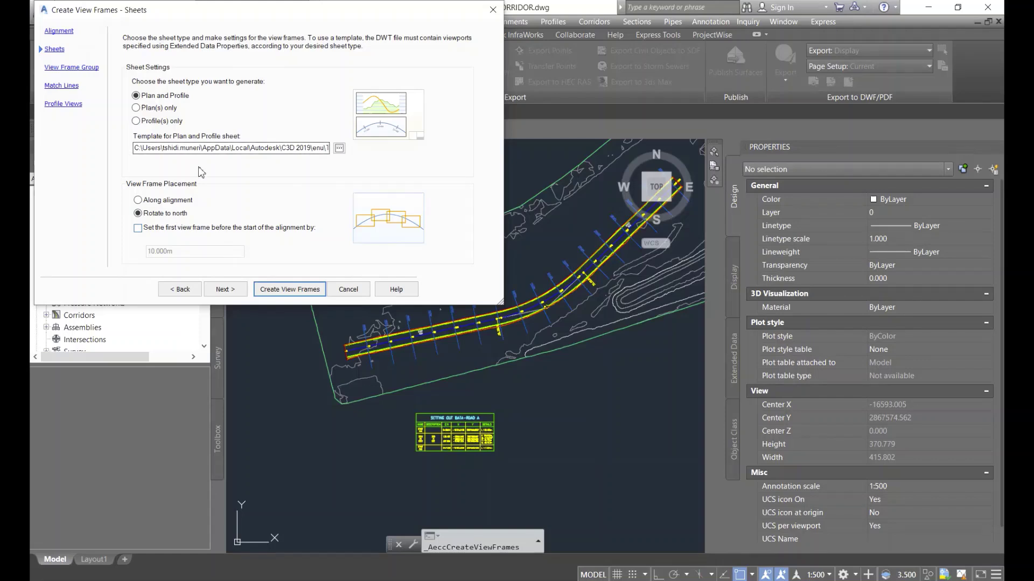
{"action": "left_click", "coordinate": [176, 201]}
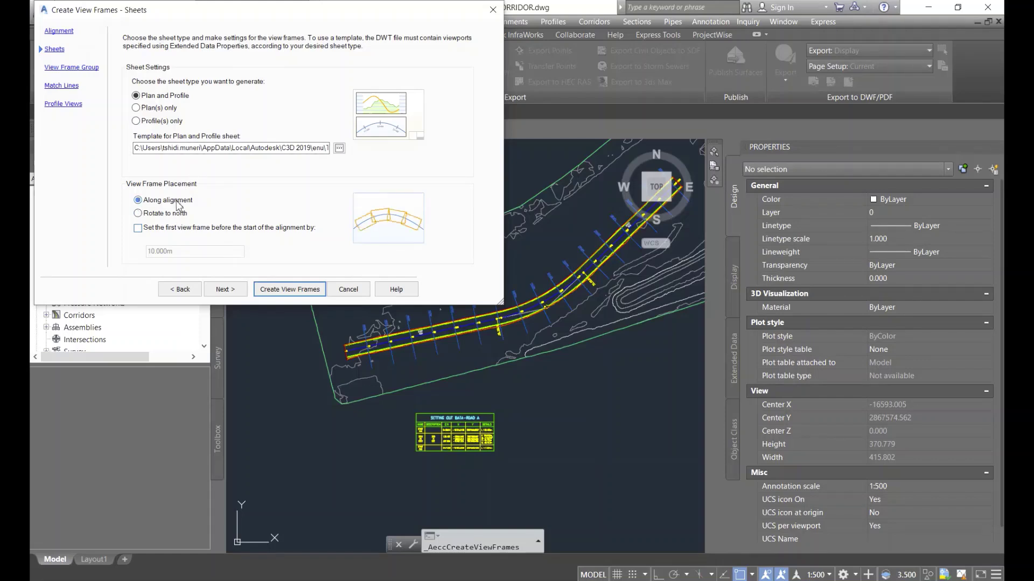
{"action": "left_click", "coordinate": [233, 294]}
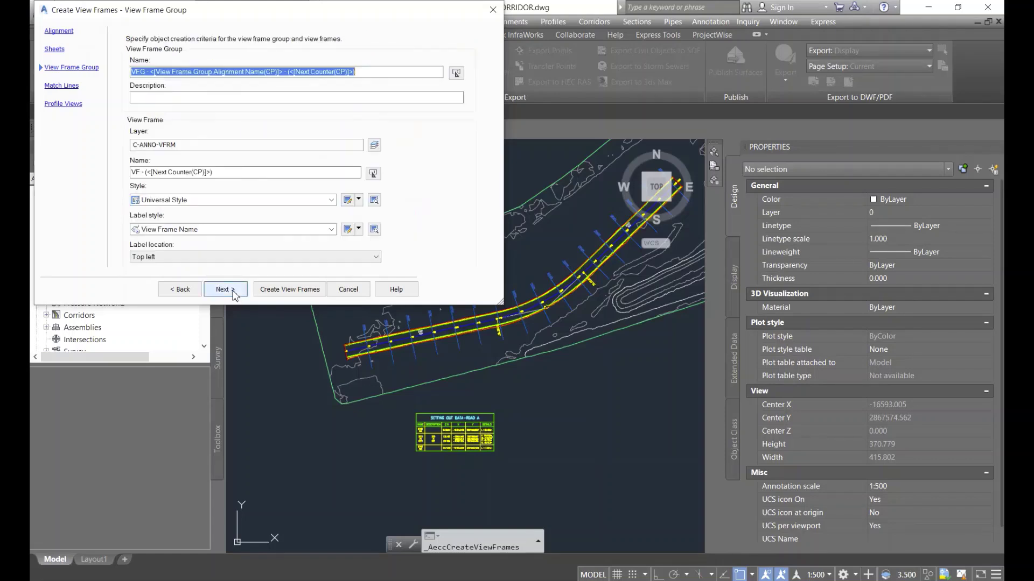
{"action": "left_click", "coordinate": [216, 171]}
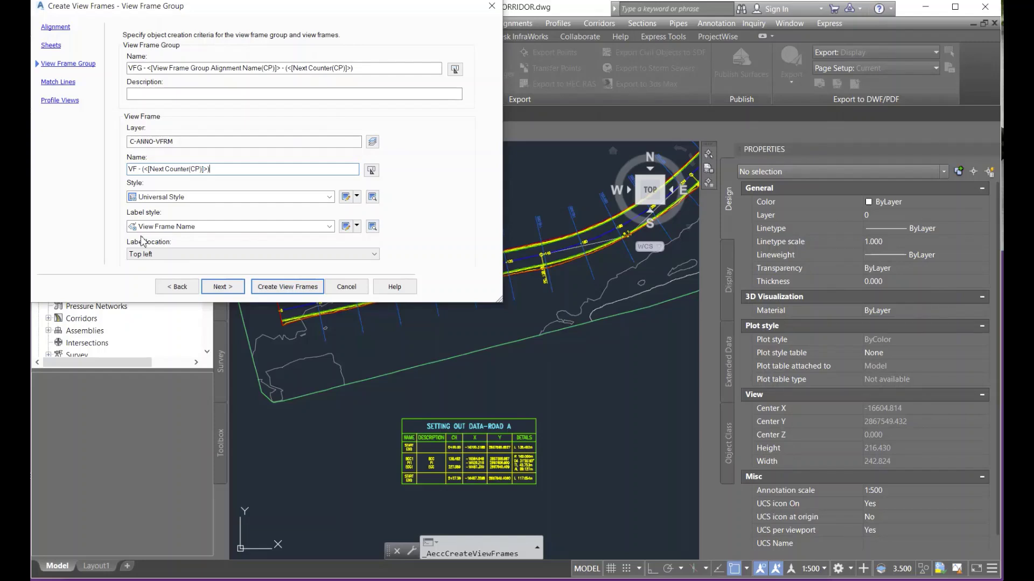
- Keep the default match line settings and create the ROAD A view frames
{"action": "left_click", "coordinate": [218, 288]}
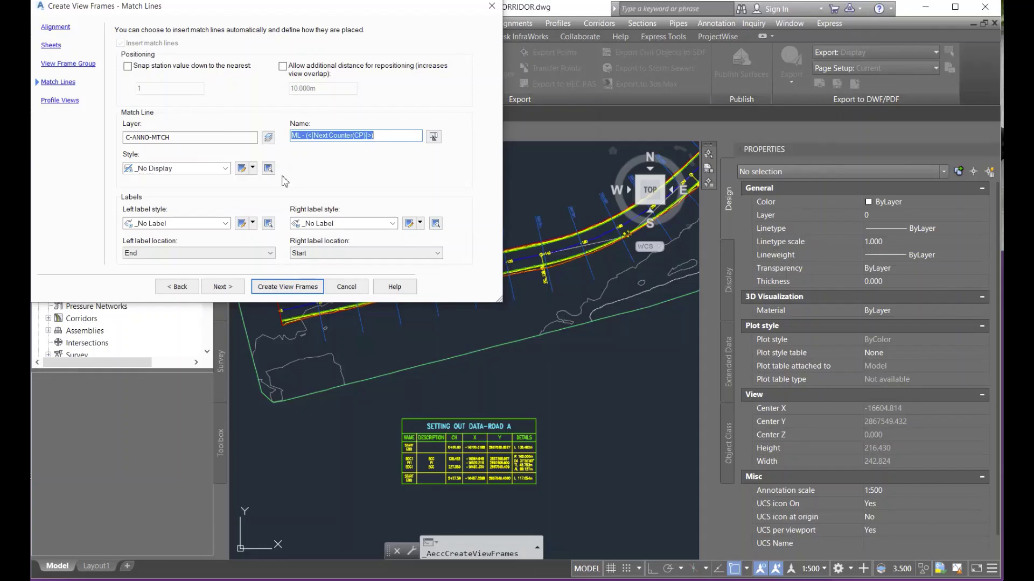
{"action": "left_click", "coordinate": [309, 287]}
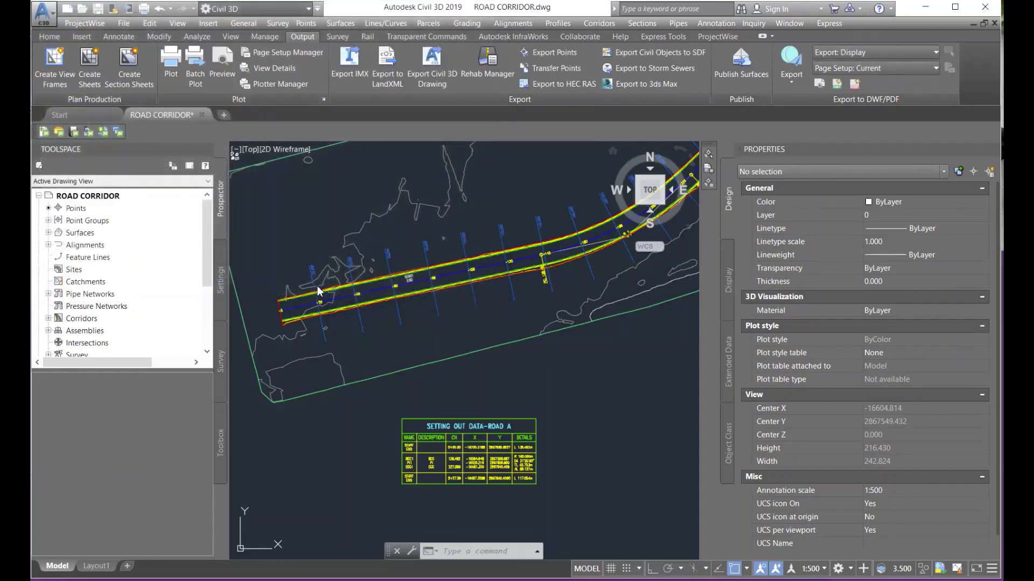
{"action": "scroll", "coordinate": [383, 303], "scroll_direction": "down", "scroll_amount": 4}
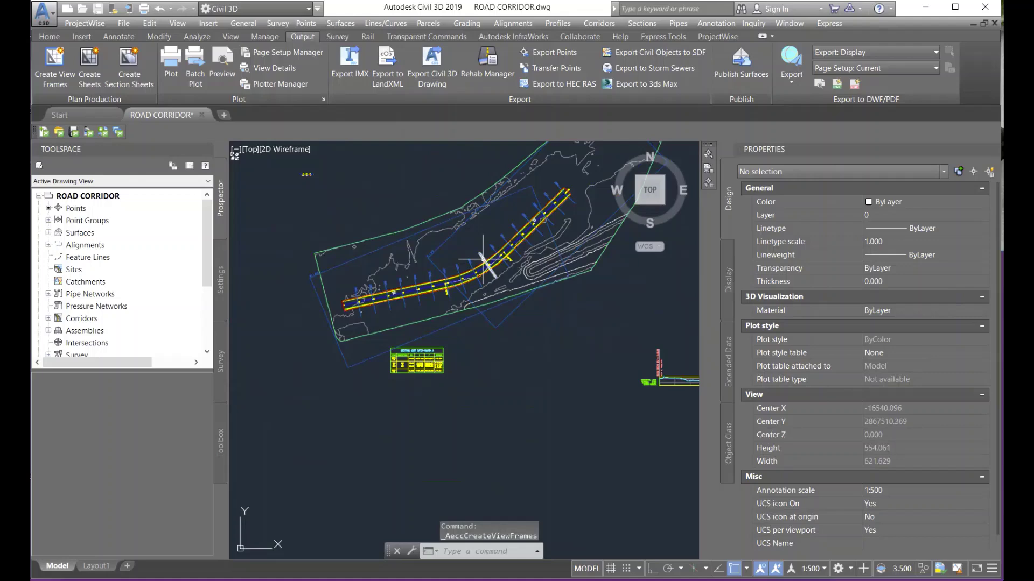
{"action": "middle_click_drag", "start_coordinate": [483, 260], "coordinate": [456, 321]}
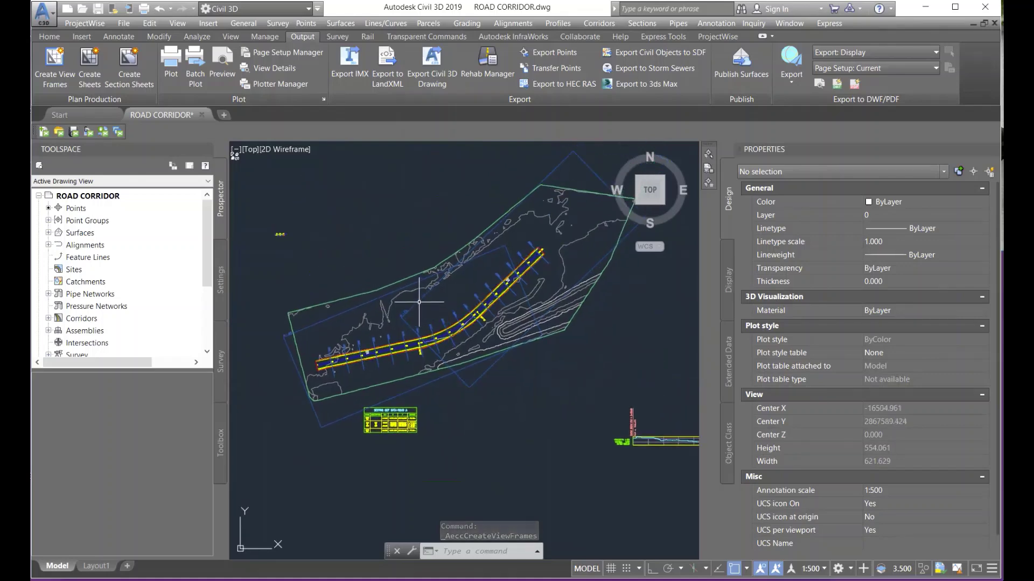
{"action": "left_click", "coordinate": [419, 302]}
{"action": "left_click", "coordinate": [386, 294]}
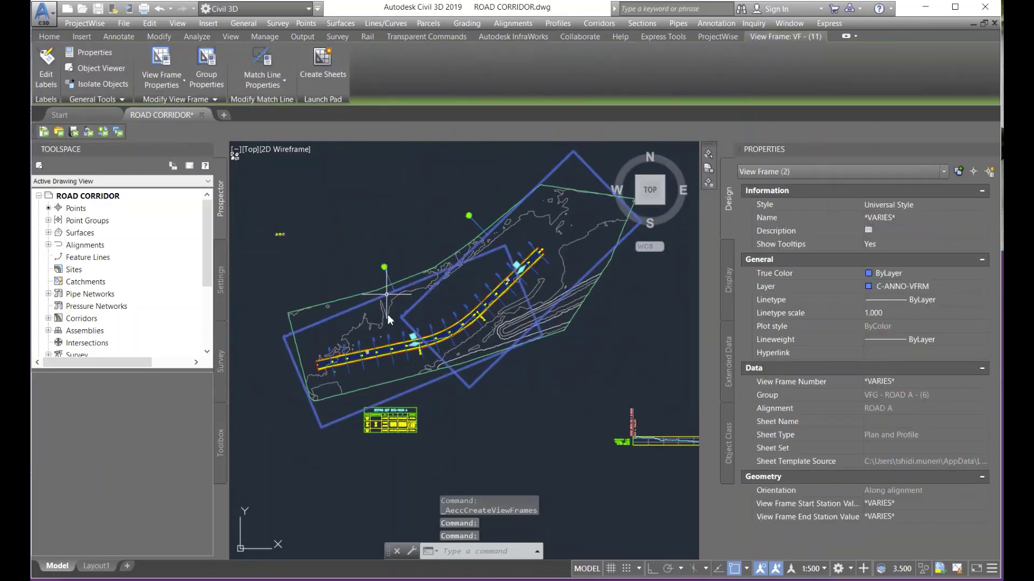
{"action": "scroll", "coordinate": [439, 355], "scroll_direction": "up", "scroll_amount": 2}
{"action": "scroll", "coordinate": [477, 336], "scroll_direction": "down", "scroll_amount": 2}
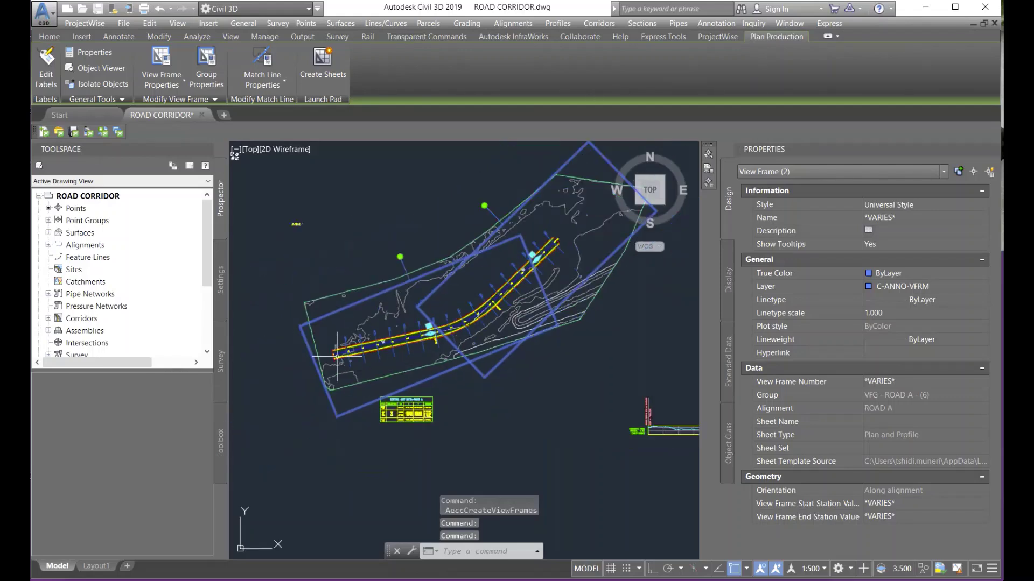
{"action": "scroll", "coordinate": [528, 275], "scroll_direction": "up", "scroll_amount": 6}
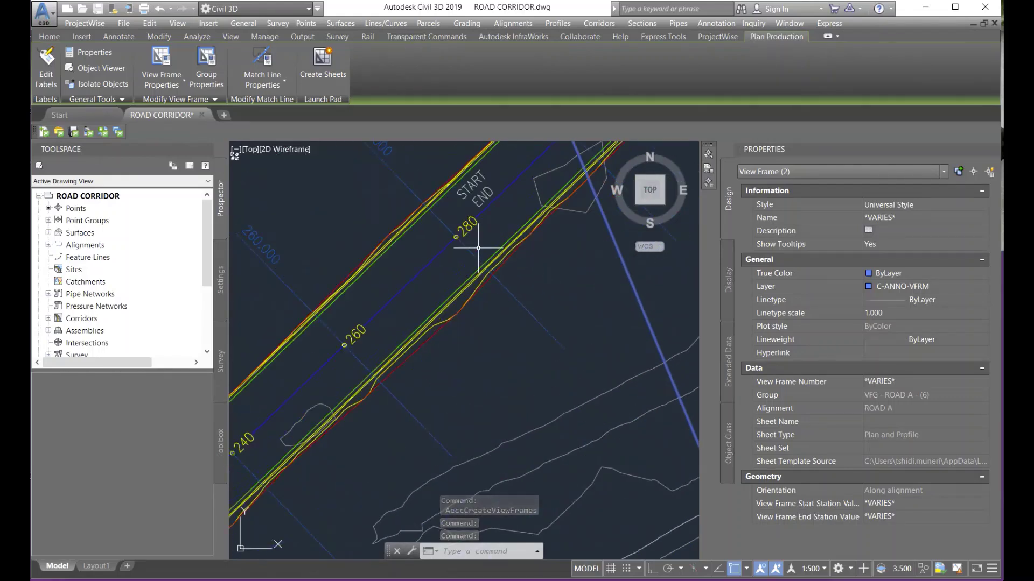
{"action": "scroll", "coordinate": [485, 226], "scroll_direction": "down", "scroll_amount": 5}
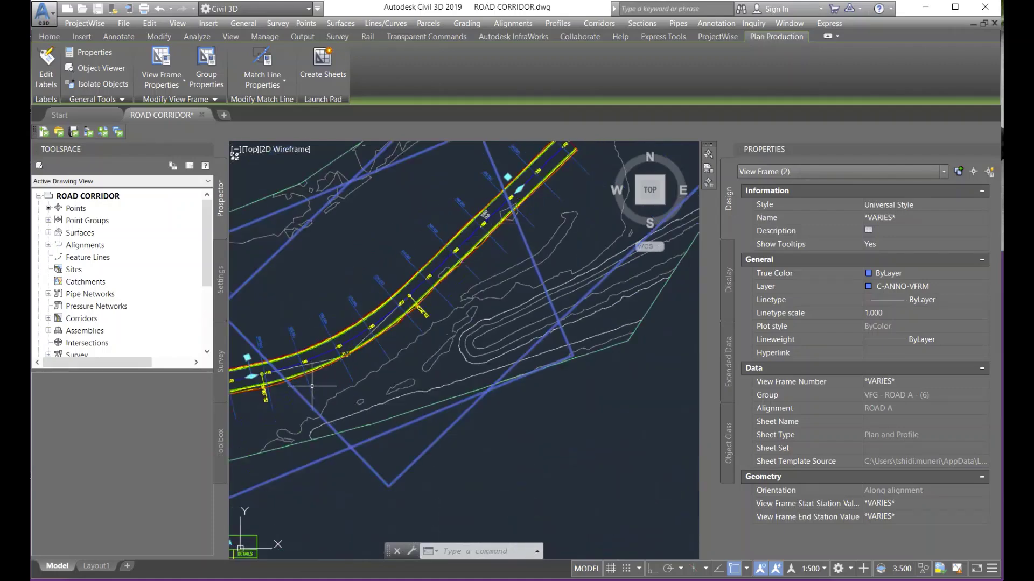
{"action": "scroll", "coordinate": [290, 333], "scroll_direction": "up", "scroll_amount": 1}
{"action": "scroll", "coordinate": [400, 266], "scroll_direction": "down", "scroll_amount": 5}
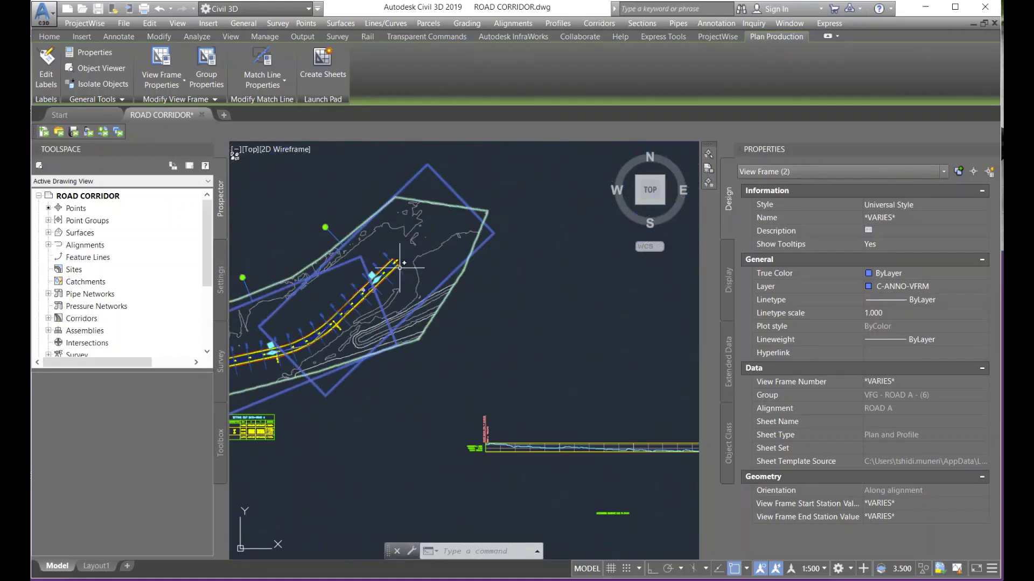
{"action": "scroll", "coordinate": [399, 266], "scroll_direction": "up", "scroll_amount": 5}
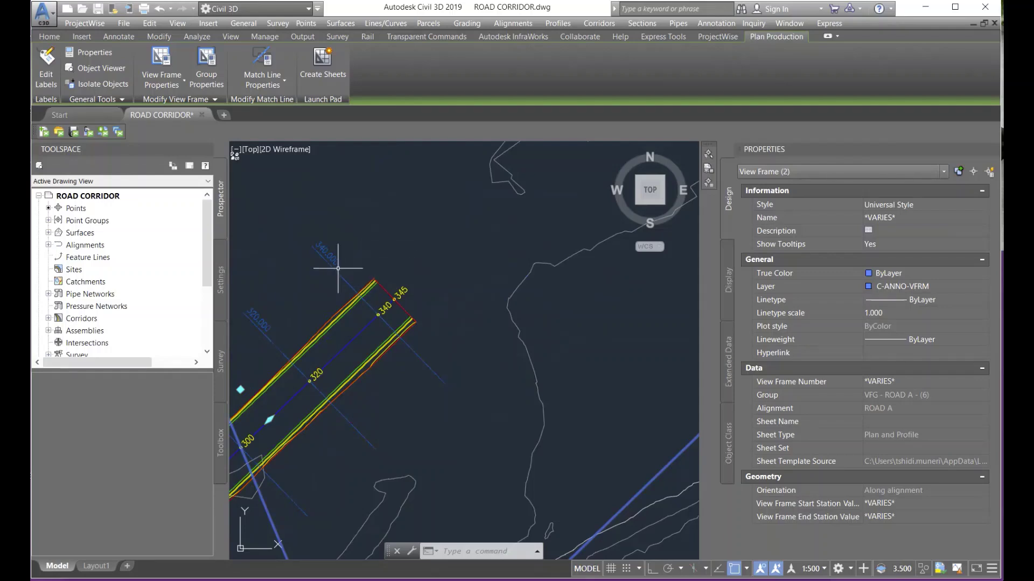
{"action": "mouse_move", "coordinate": [338, 268]}
{"action": "scroll", "coordinate": [393, 272], "scroll_direction": "down", "scroll_amount": 5}
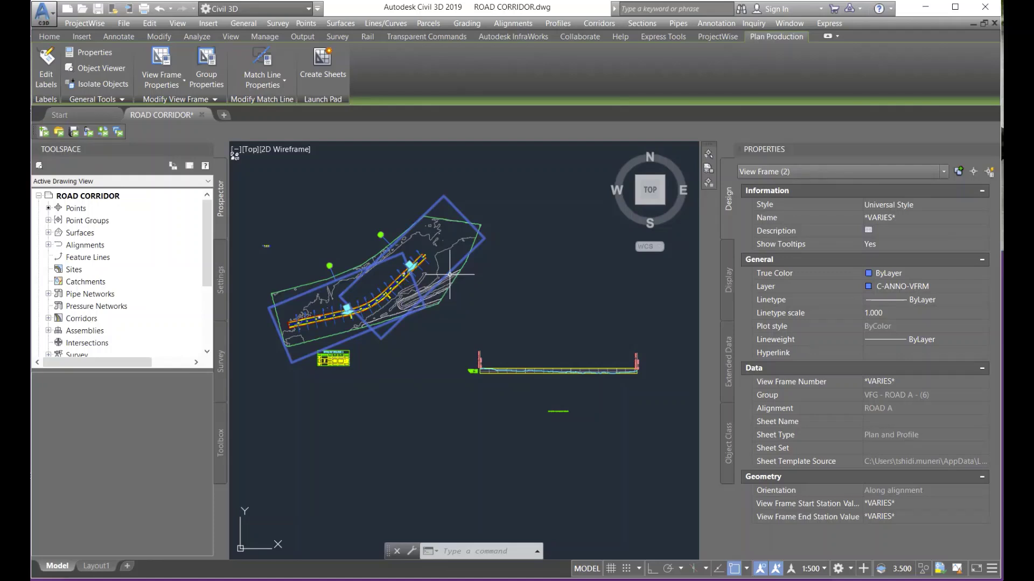
{"action": "scroll", "coordinate": [351, 286], "scroll_direction": "up", "scroll_amount": 2}
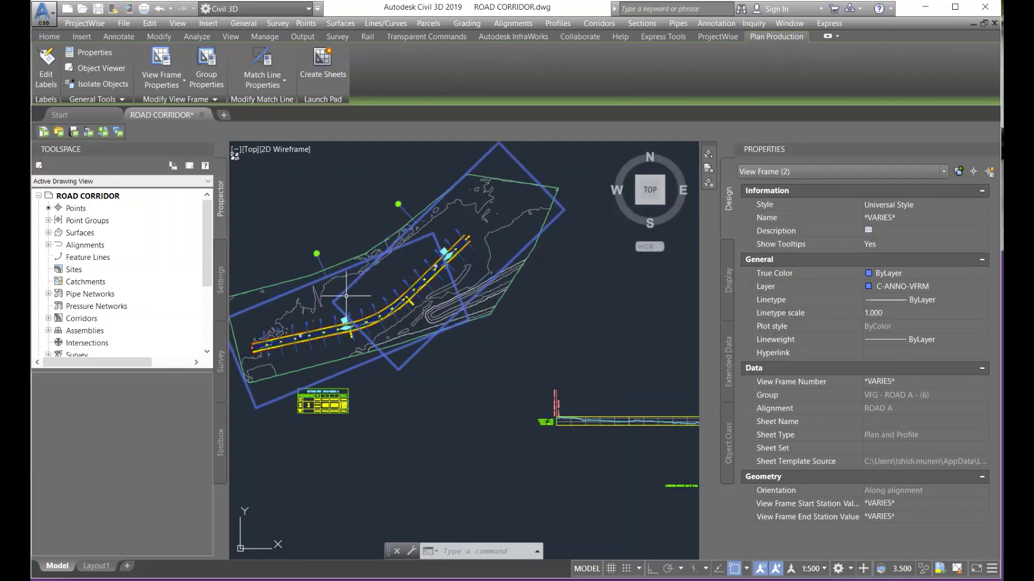
- Clear the selection and launch Create Sheets from the Output tools
{"action": "key", "text": "Escape"}
{"action": "left_click", "coordinate": [302, 37]}
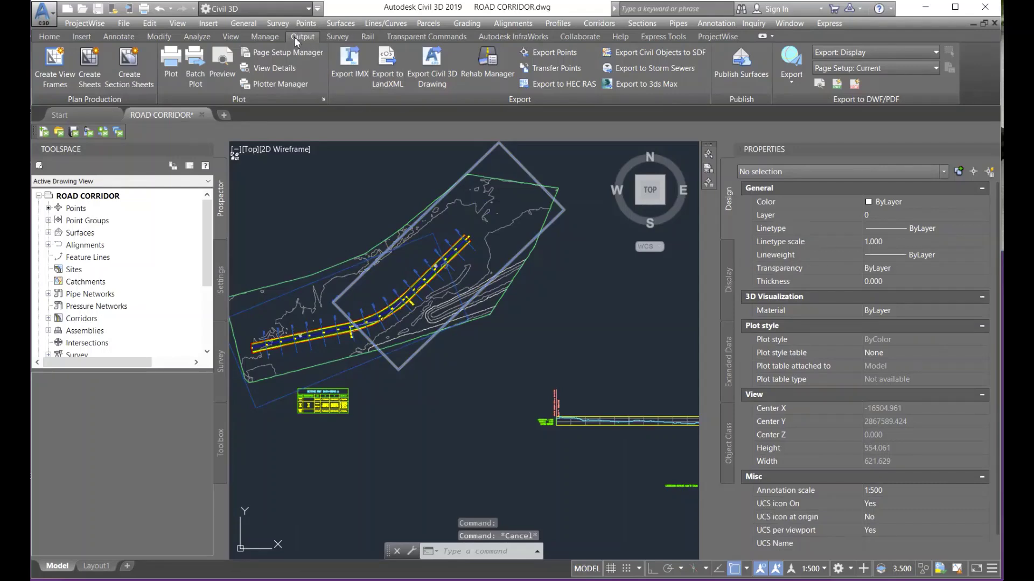
{"action": "left_click", "coordinate": [92, 69]}
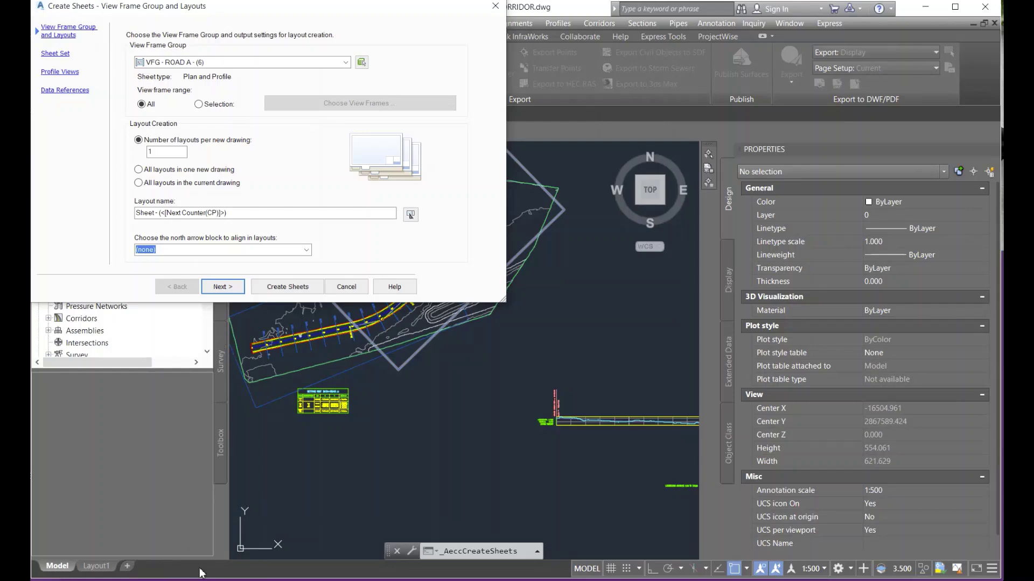
- Accept one layout per new drawing and advance to the Sheet Set page
{"action": "left_click", "coordinate": [221, 288]}
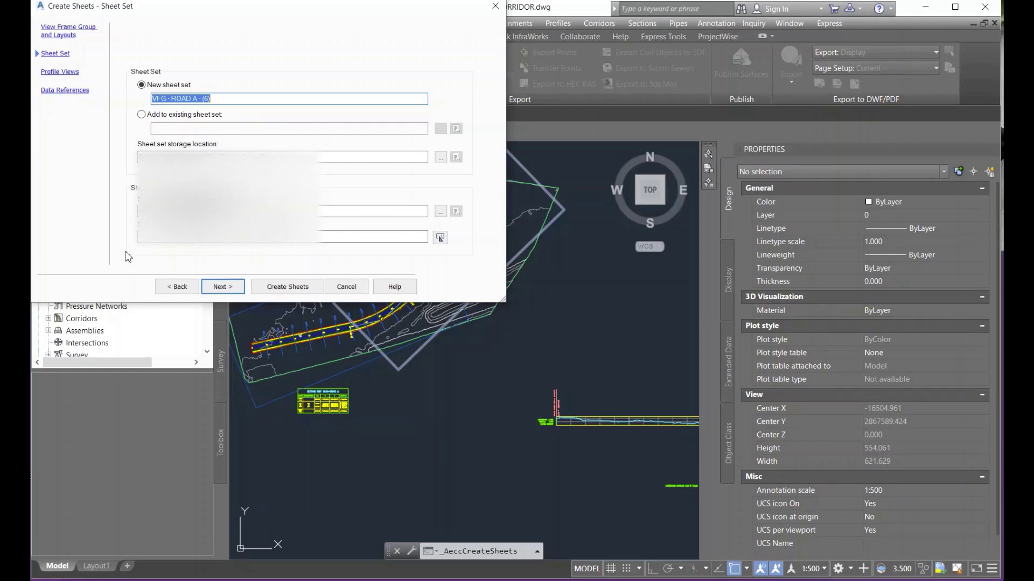
- Keep the new sheet set, create the sheets, and agree to save the drawing
{"action": "left_click", "coordinate": [234, 290]}
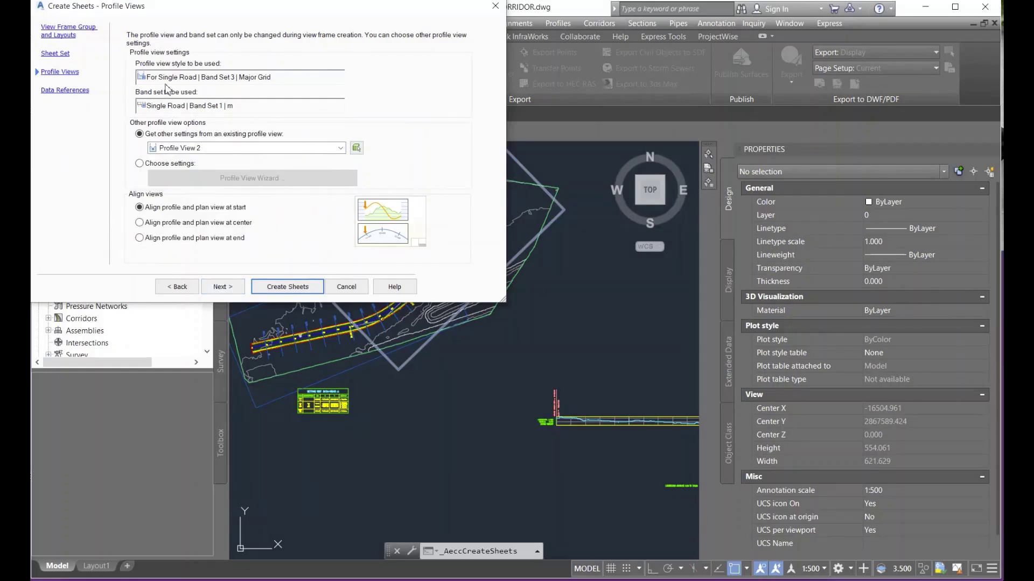
{"action": "left_click", "coordinate": [289, 290]}
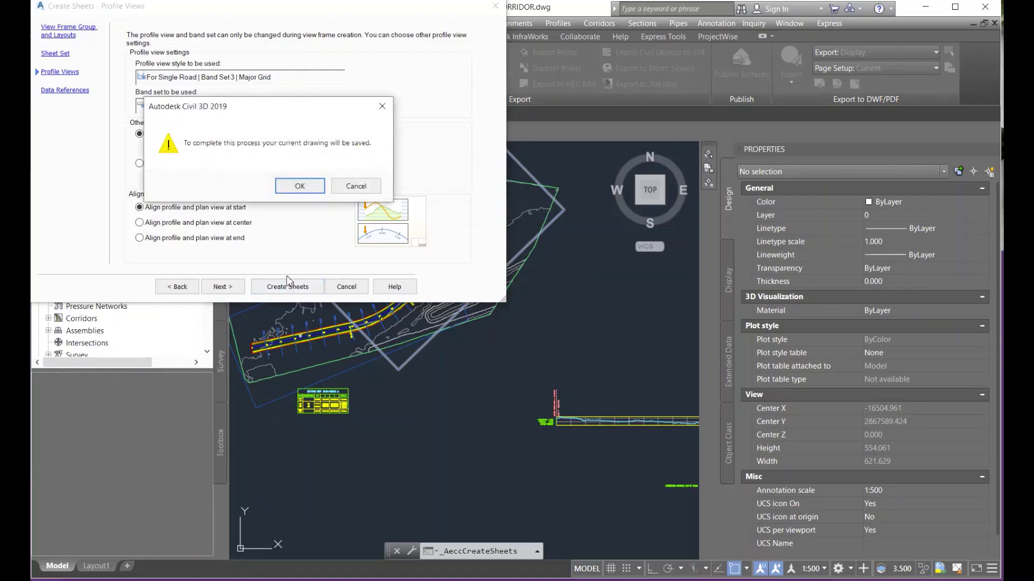
{"action": "left_click", "coordinate": [290, 186]}
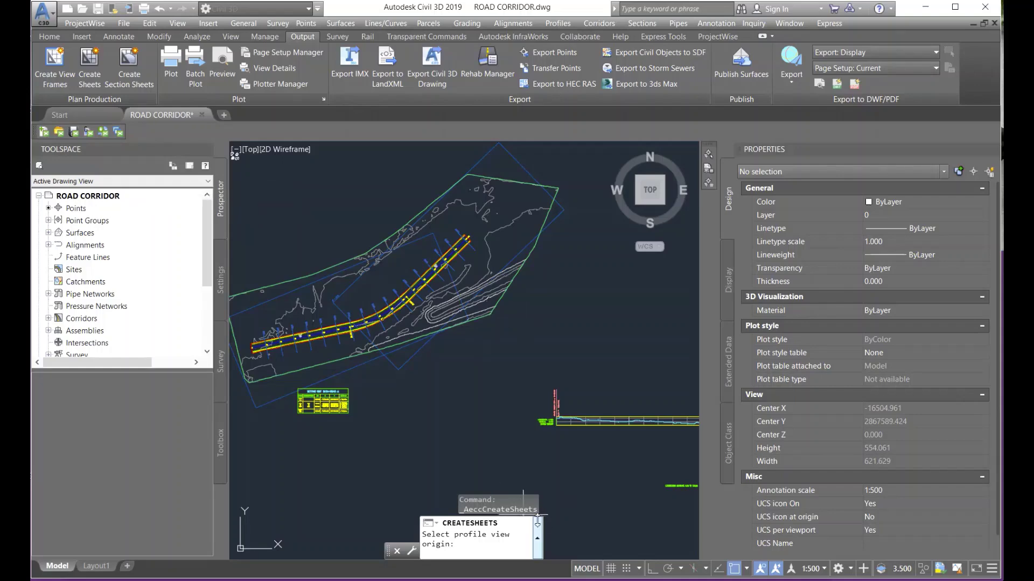
- Place the new profile view origin in empty space beside the existing profile views
{"action": "scroll", "coordinate": [536, 472], "scroll_direction": "down", "scroll_amount": 4}
{"action": "middle_click_drag", "start_coordinate": [600, 345], "coordinate": [480, 555]}
{"action": "scroll", "coordinate": [555, 419], "scroll_direction": "up", "scroll_amount": 6}
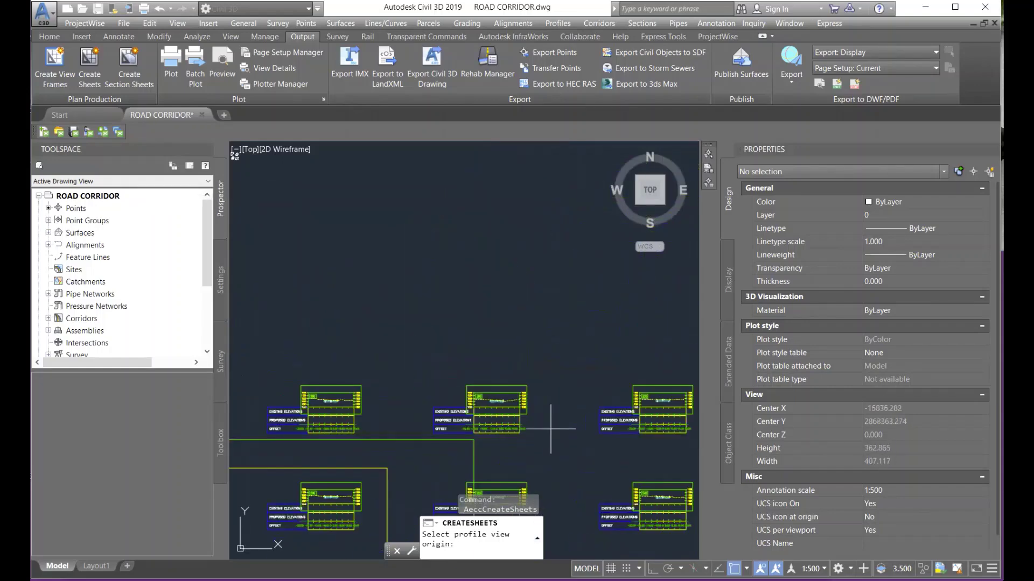
{"action": "scroll", "coordinate": [362, 312], "scroll_direction": "down", "scroll_amount": 5}
{"action": "scroll", "coordinate": [500, 339], "scroll_direction": "up", "scroll_amount": 5}
{"action": "left_click", "coordinate": [512, 381]}
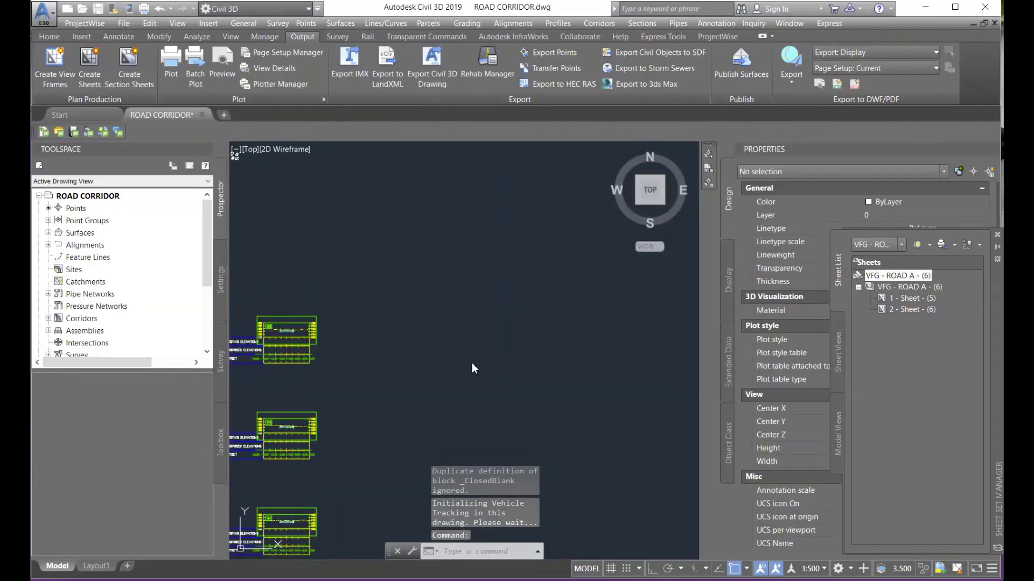
- Float the Sheet Set Manager list and open sheet 1 - Sheet - (5)
{"action": "scroll", "coordinate": [445, 320], "scroll_direction": "down", "scroll_amount": 5}
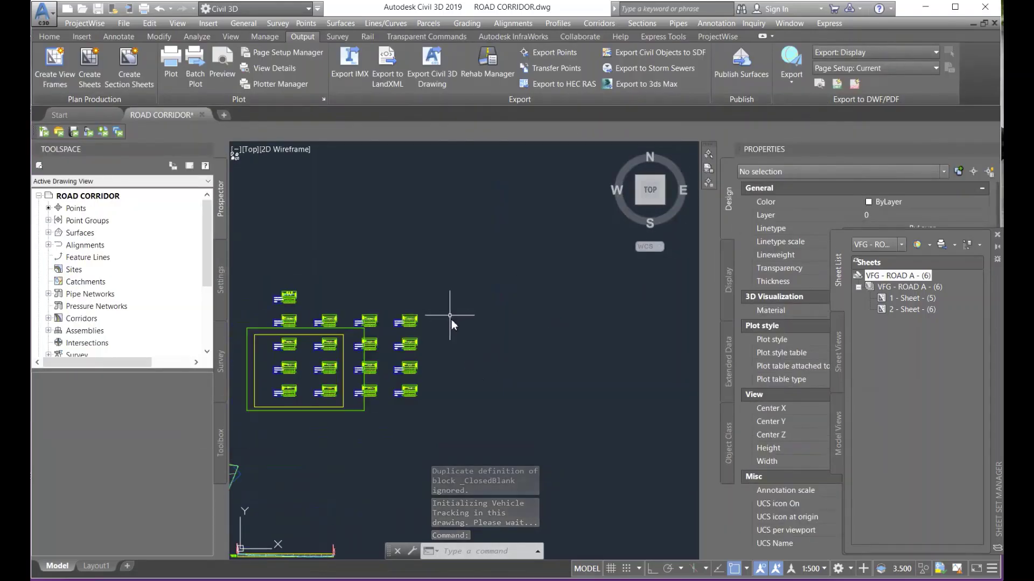
{"action": "mouse_move", "coordinate": [509, 296]}
{"action": "middle_mouse_down"}
{"action": "mouse_move", "coordinate": [492, 307]}
{"action": "mouse_move", "coordinate": [392, 300]}
{"action": "mouse_move", "coordinate": [415, 300]}
{"action": "middle_mouse_up"}
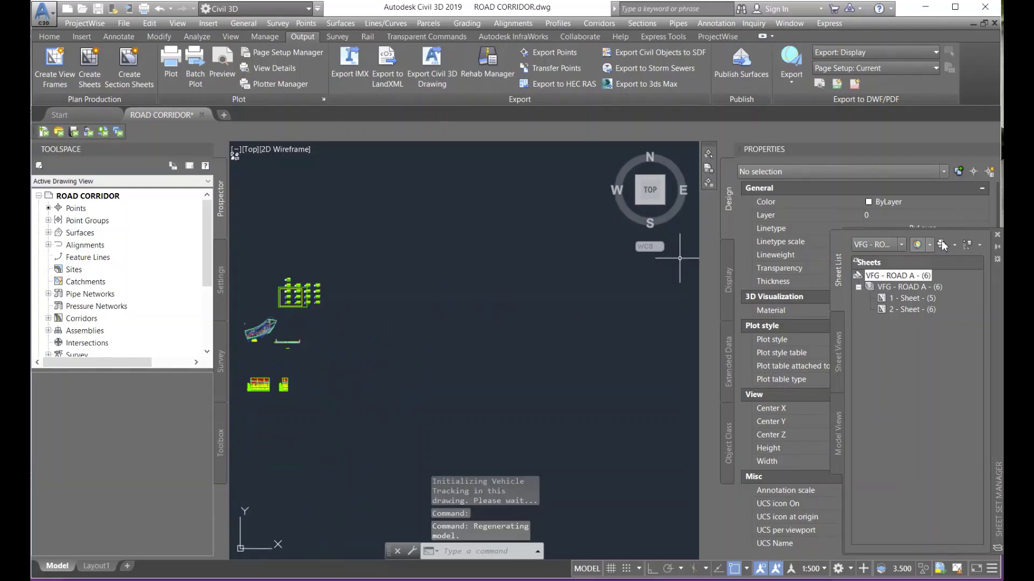
{"action": "left_click_drag", "start_coordinate": [997, 271], "coordinate": [550, 241]}
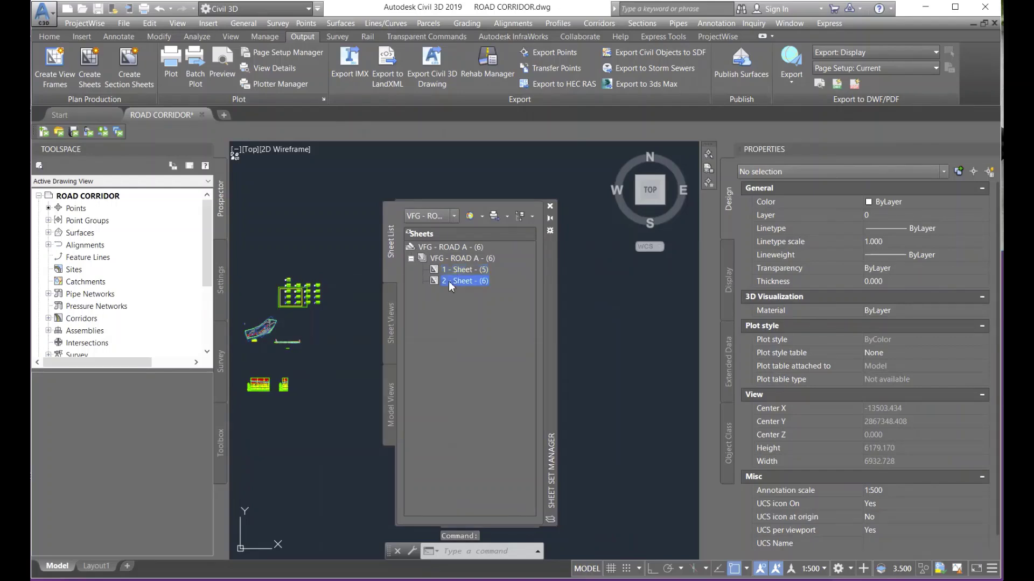
{"action": "double_click", "coordinate": [462, 270]}
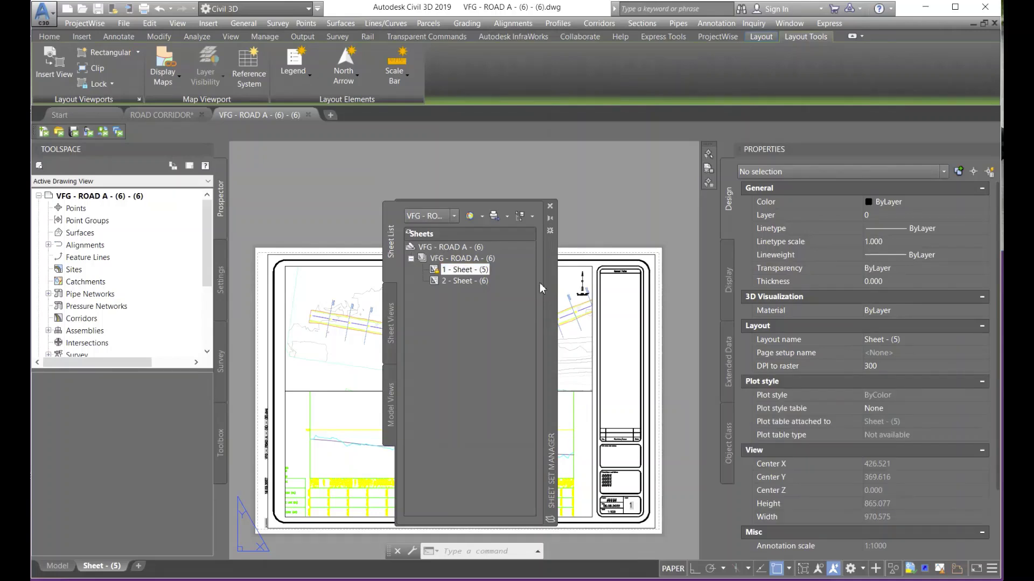
- Close the Sheet Set Manager palette and zoom in on the Sheet - (5) profile band
{"action": "left_click_drag", "start_coordinate": [548, 282], "coordinate": [673, 312]}
{"action": "left_click", "coordinate": [675, 238]}
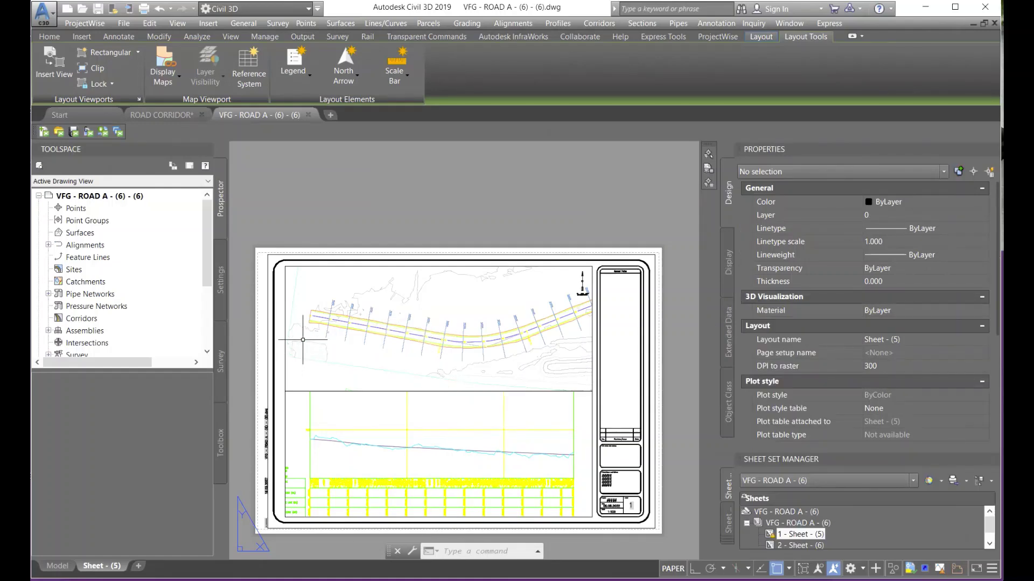
{"action": "scroll", "coordinate": [317, 310], "scroll_direction": "up", "scroll_amount": 7}
{"action": "scroll", "coordinate": [321, 310], "scroll_direction": "down", "scroll_amount": 7}
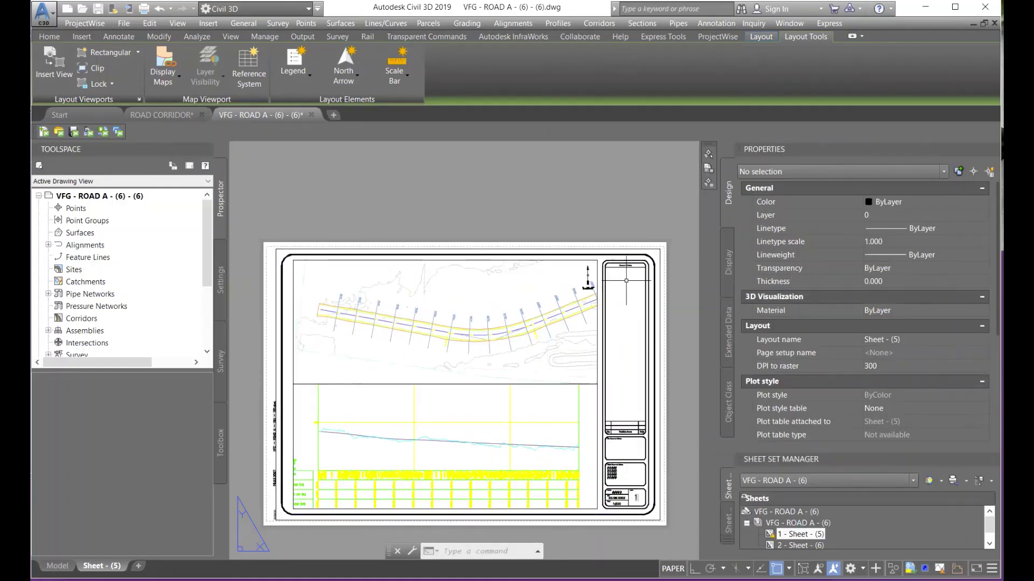
{"action": "middle_click_drag", "start_coordinate": [449, 450], "coordinate": [432, 296]}
{"action": "scroll", "coordinate": [431, 296], "scroll_direction": "up", "scroll_amount": 2}
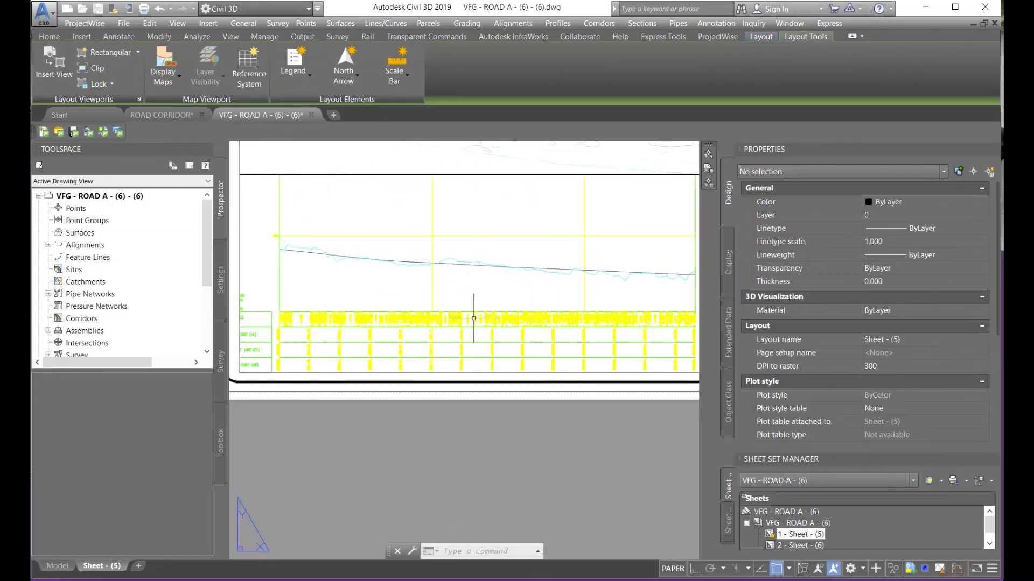